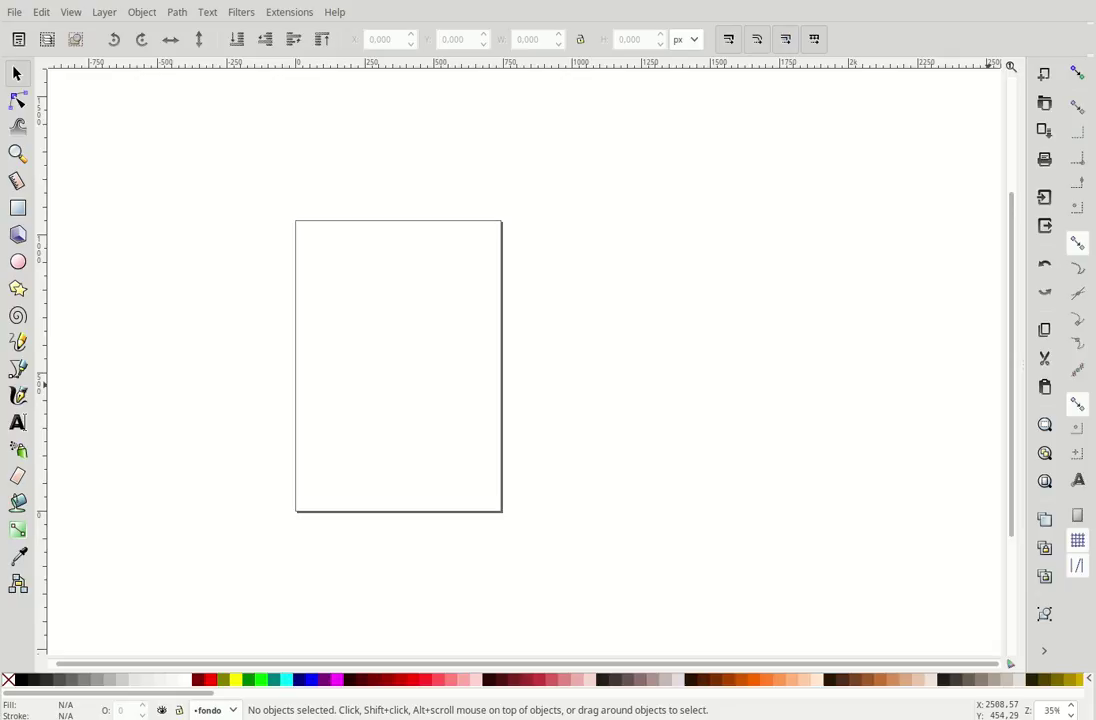
# Open Document Properties from the File menu and move the dialog toward the centre-right.
pyautogui.moveTo(350, 243)
pyautogui.mouseDown()
pyautogui.moveTo(545, 249)
pyautogui.moveTo(452, 251)
pyautogui.mouseUp()
pyautogui.click(13, 14)
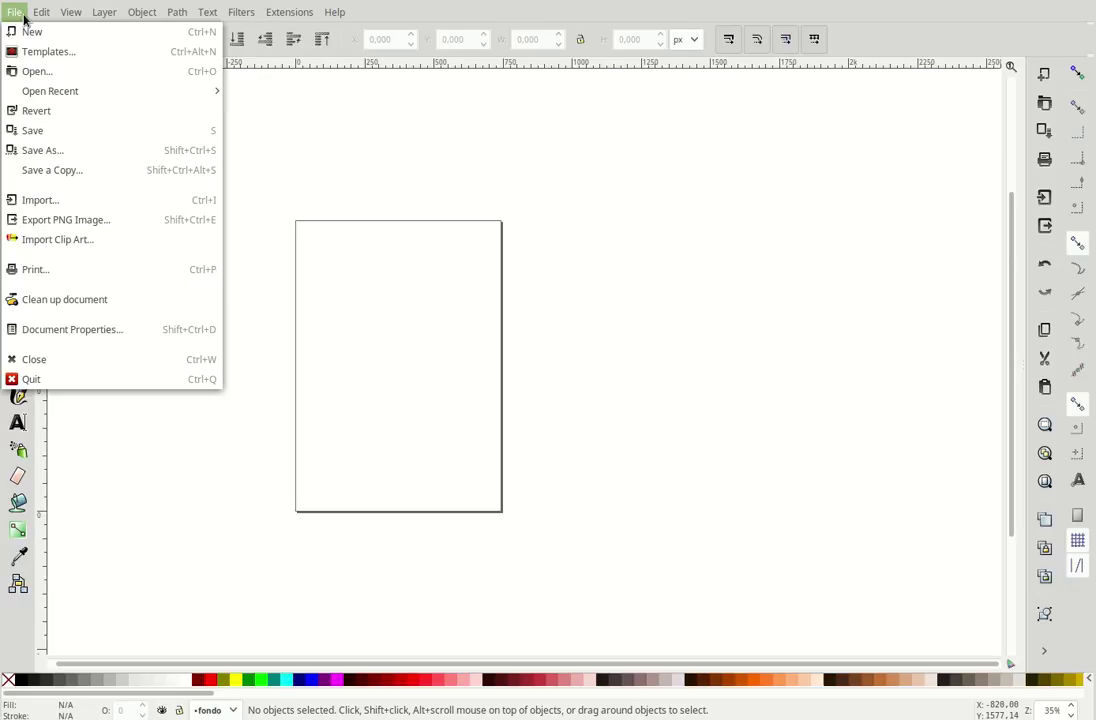
pyautogui.click(98, 333)
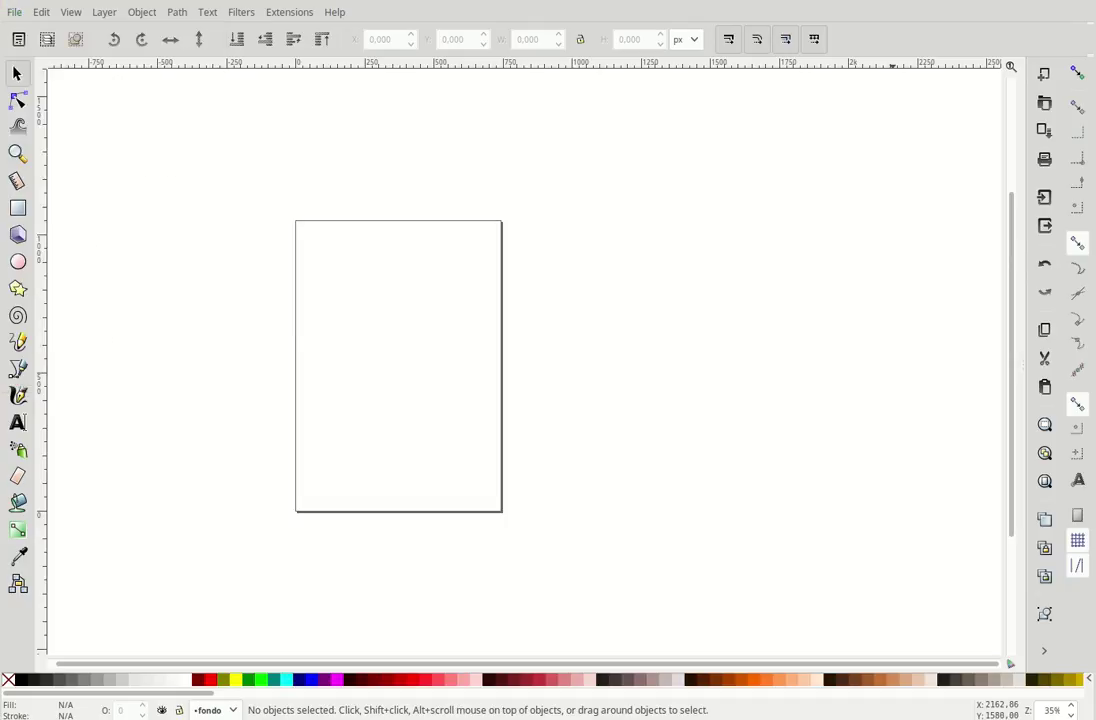
pyautogui.moveTo(975, 37); pyautogui.dragTo(633, 116)
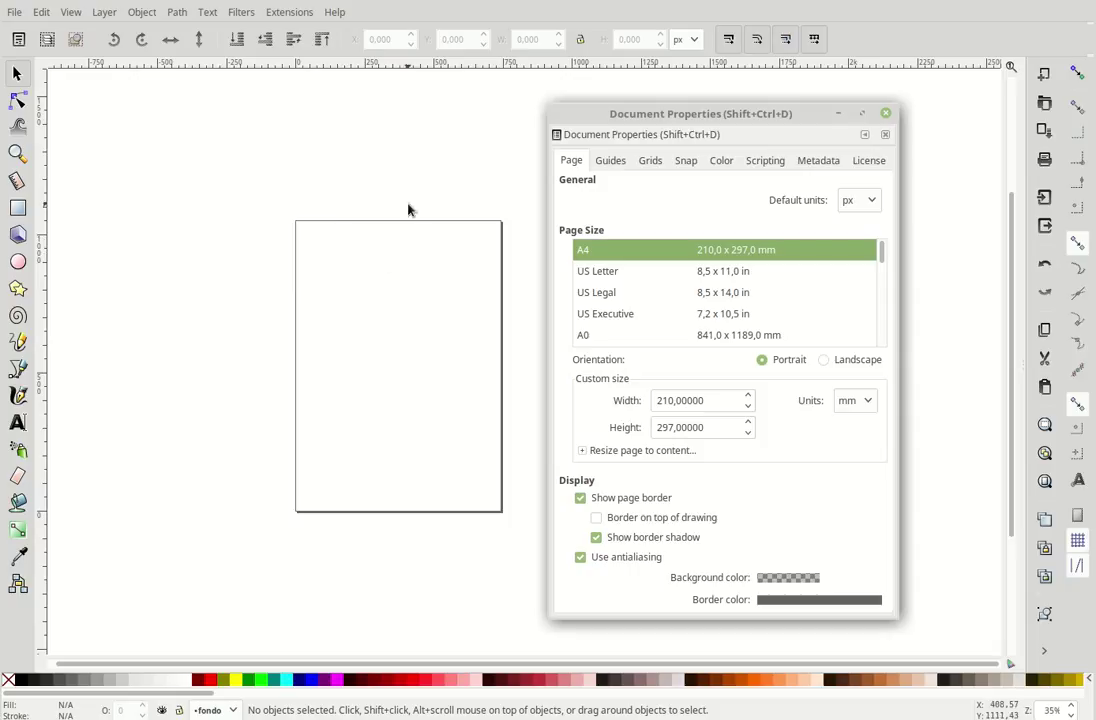
pyautogui.moveTo(643, 113); pyautogui.dragTo(688, 105)
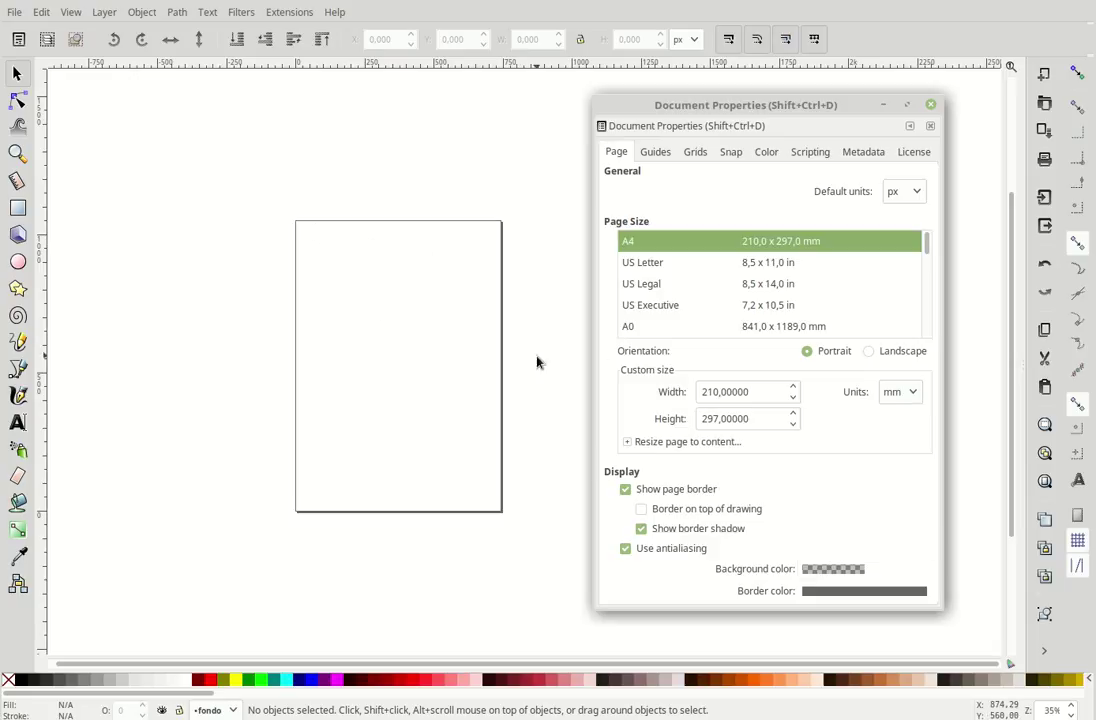
pyautogui.moveTo(665, 106); pyautogui.dragTo(661, 98)
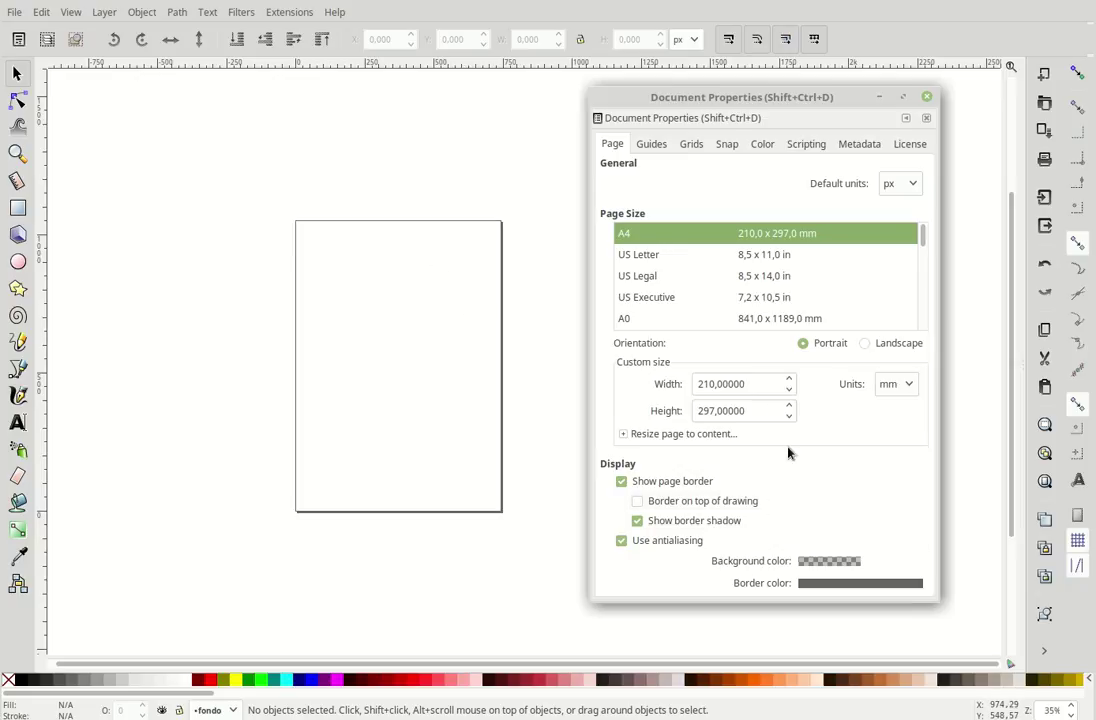
# Set the page background colour to pale light blue bfd3de, then close the picker.
pyautogui.click(839, 561)
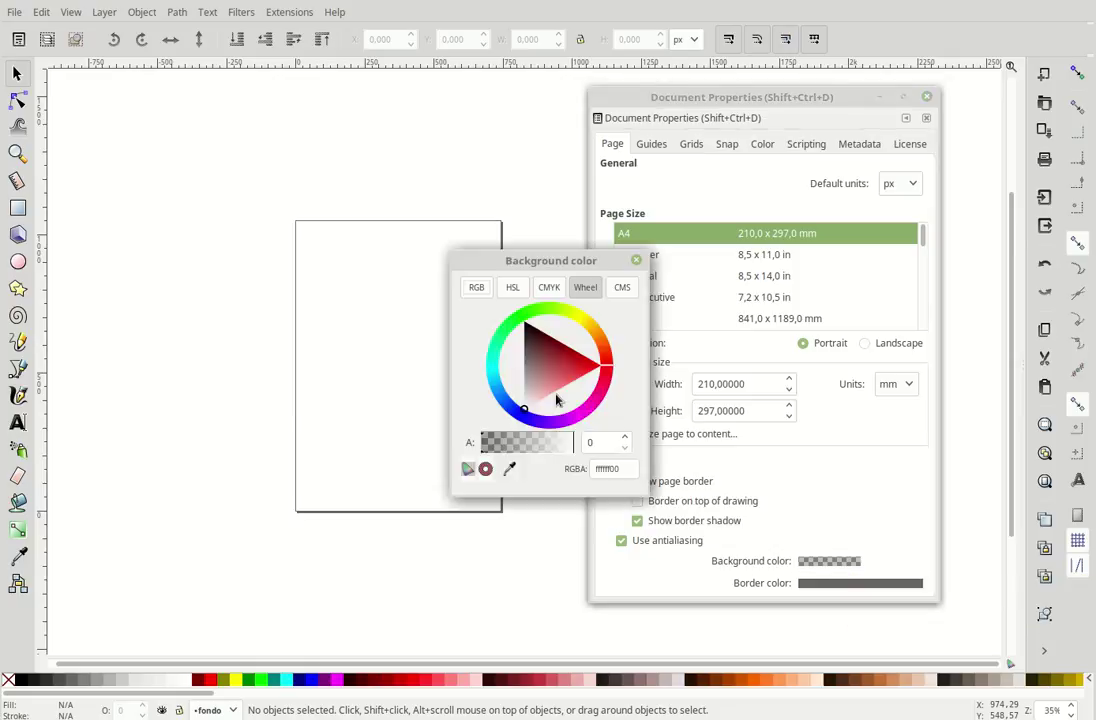
pyautogui.click(532, 393)
pyautogui.moveTo(489, 374); pyautogui.dragTo(494, 362)
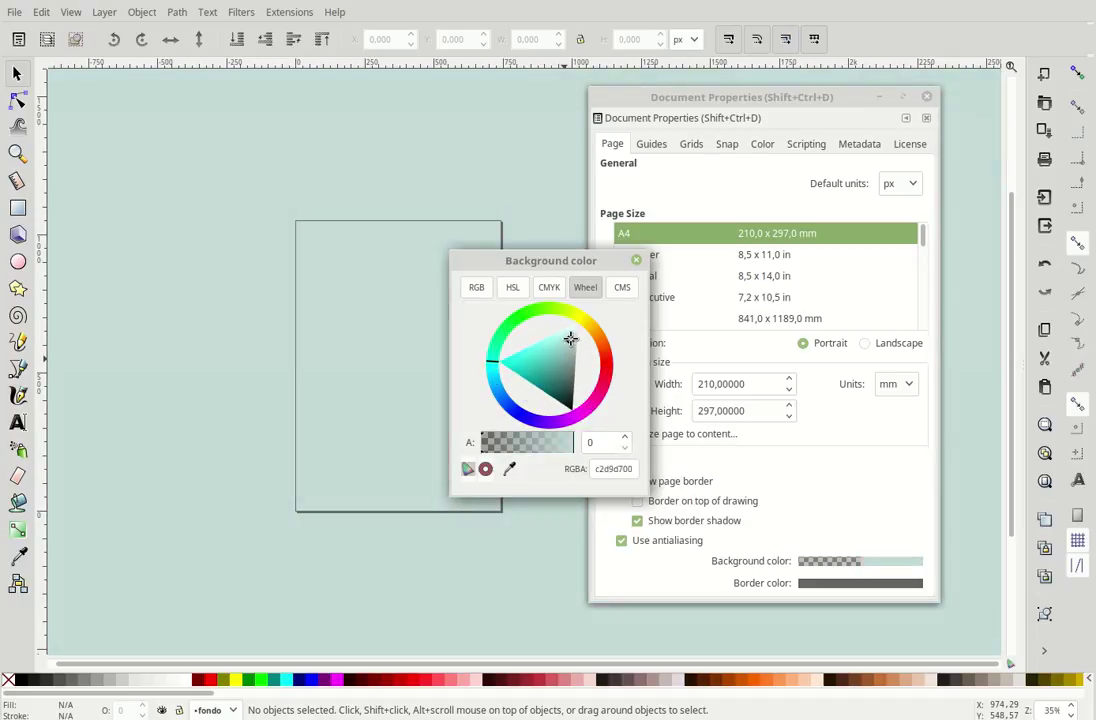
pyautogui.click(494, 394)
pyautogui.click(554, 332)
pyautogui.moveTo(554, 332); pyautogui.dragTo(554, 334)
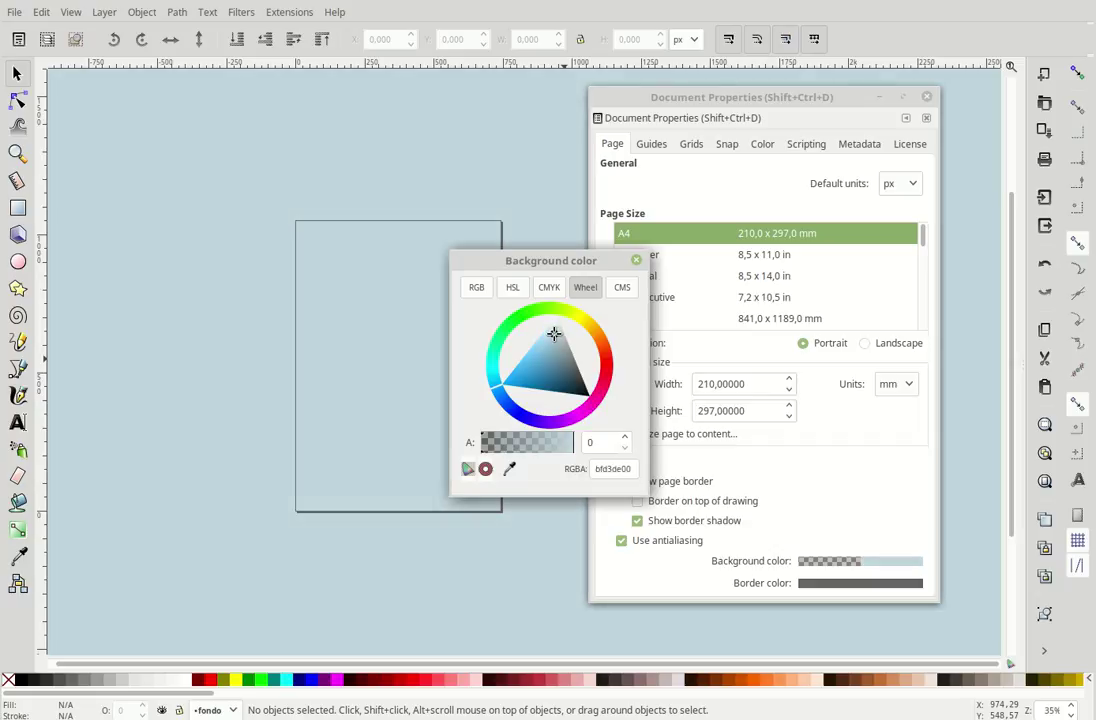
pyautogui.moveTo(634, 262); pyautogui.dragTo(667, 256)
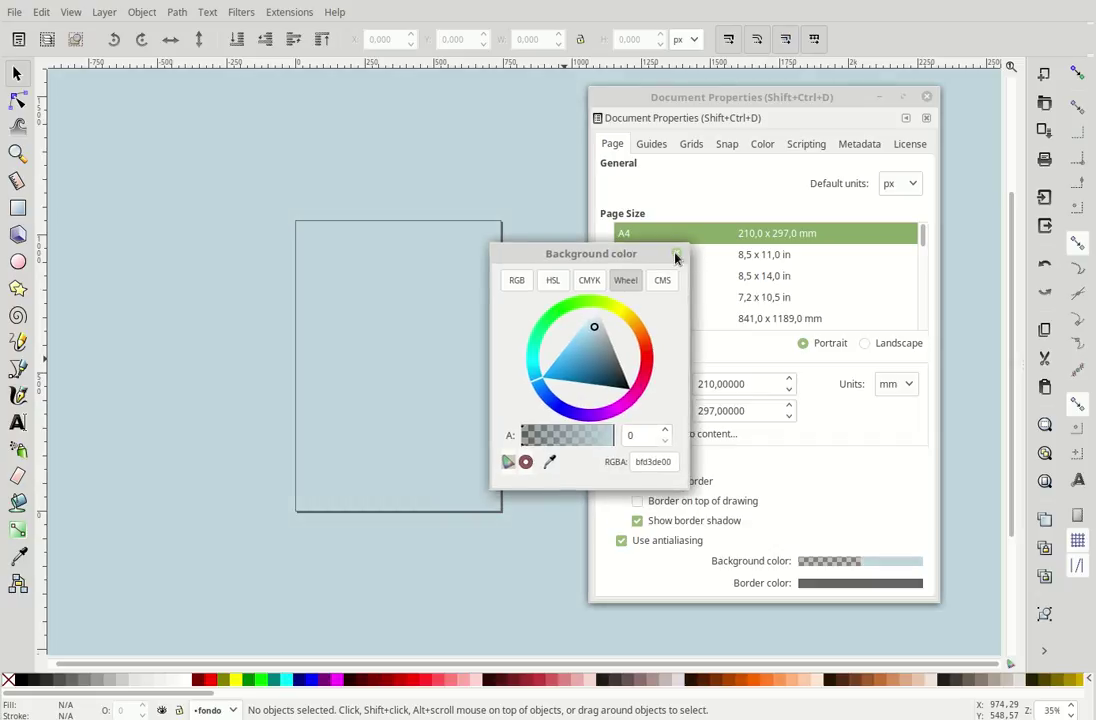
pyautogui.click(670, 257)
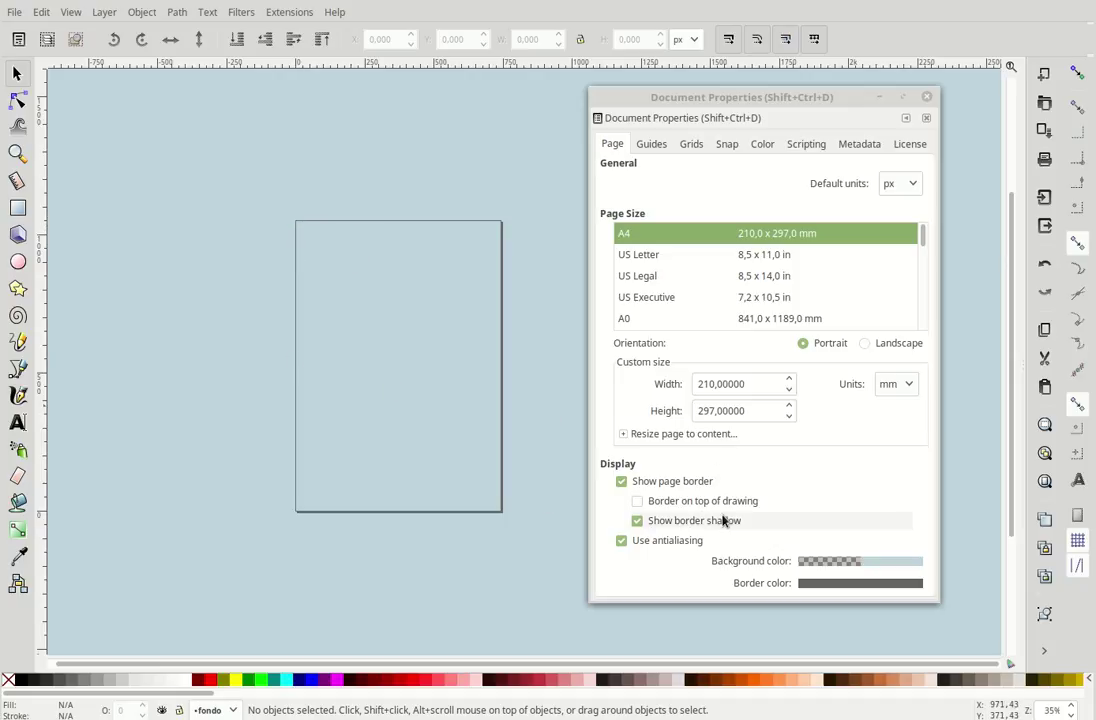
# Enable 'Border on top of drawing' and disable 'Show border shadow'.
pyautogui.click(638, 503)
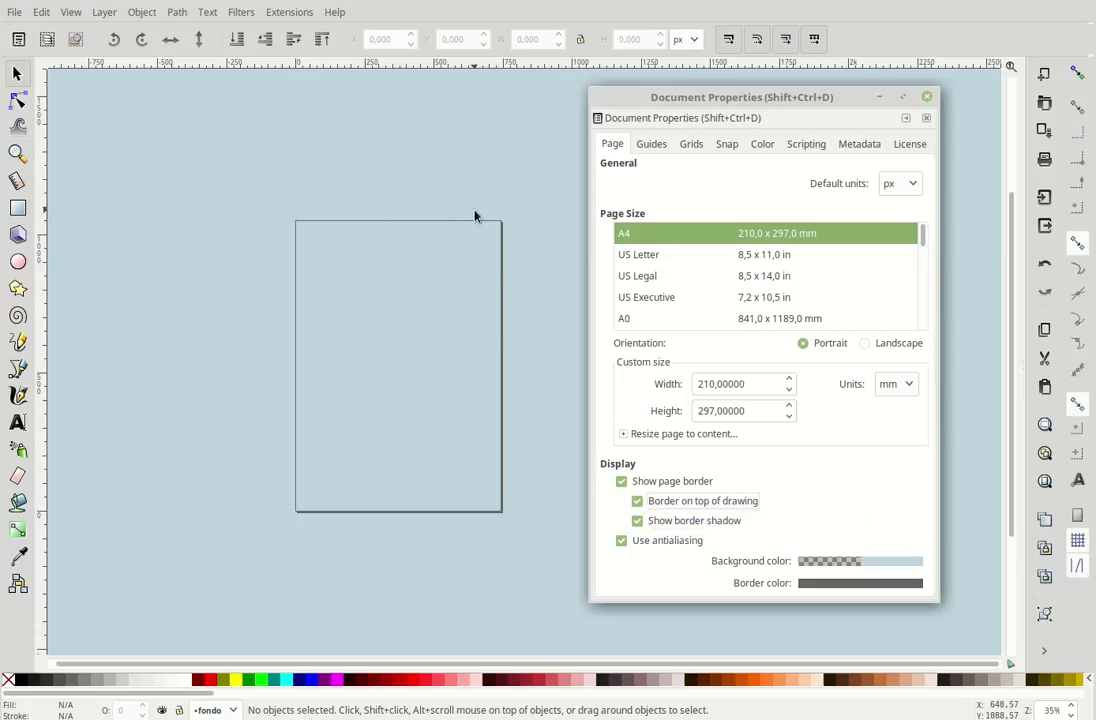
pyautogui.click(637, 521)
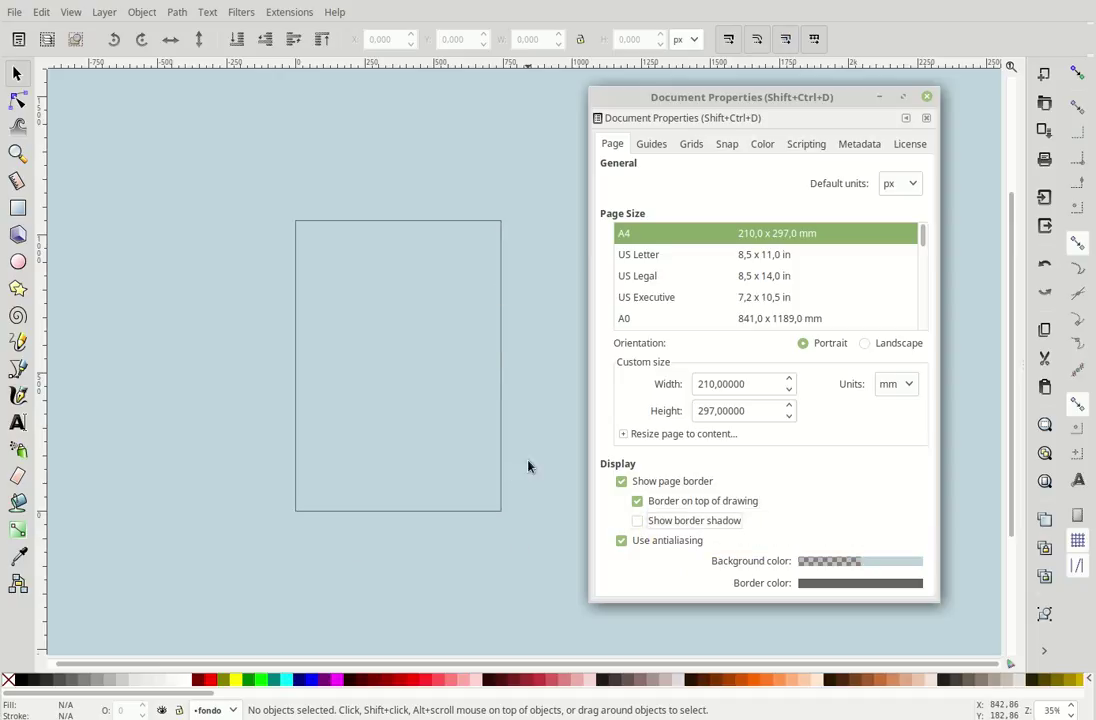
pyautogui.click(638, 521)
pyautogui.click(652, 521)
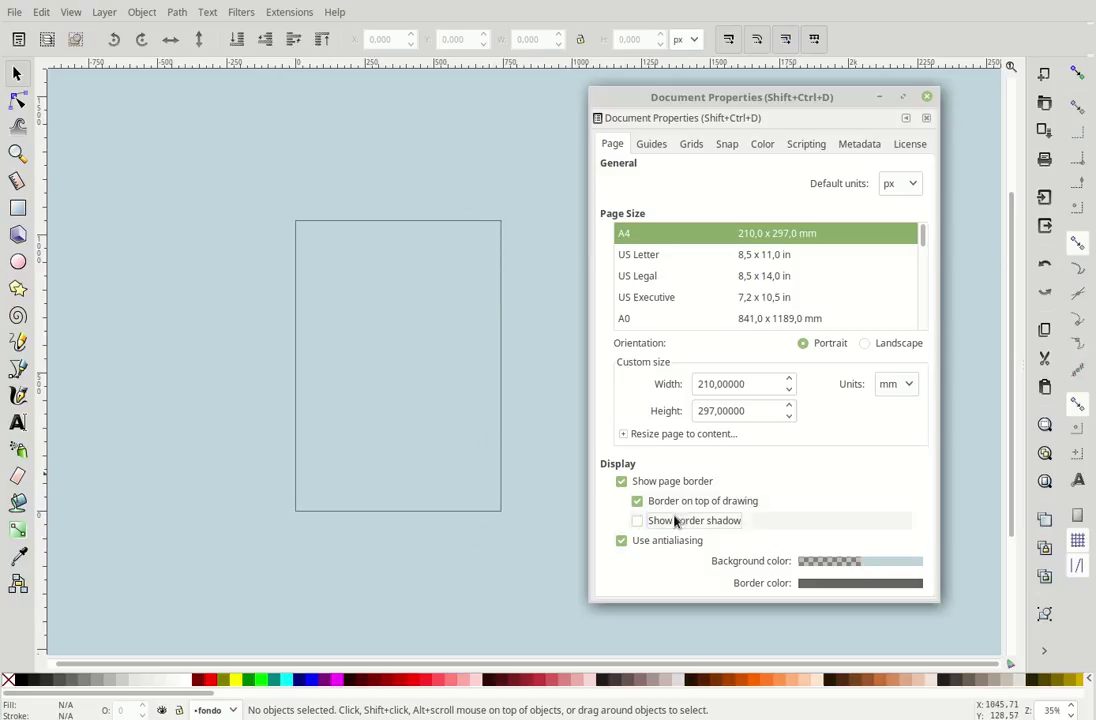
# Make the page border colour pure red (ff0000ff) and close the picker.
pyautogui.click(829, 585)
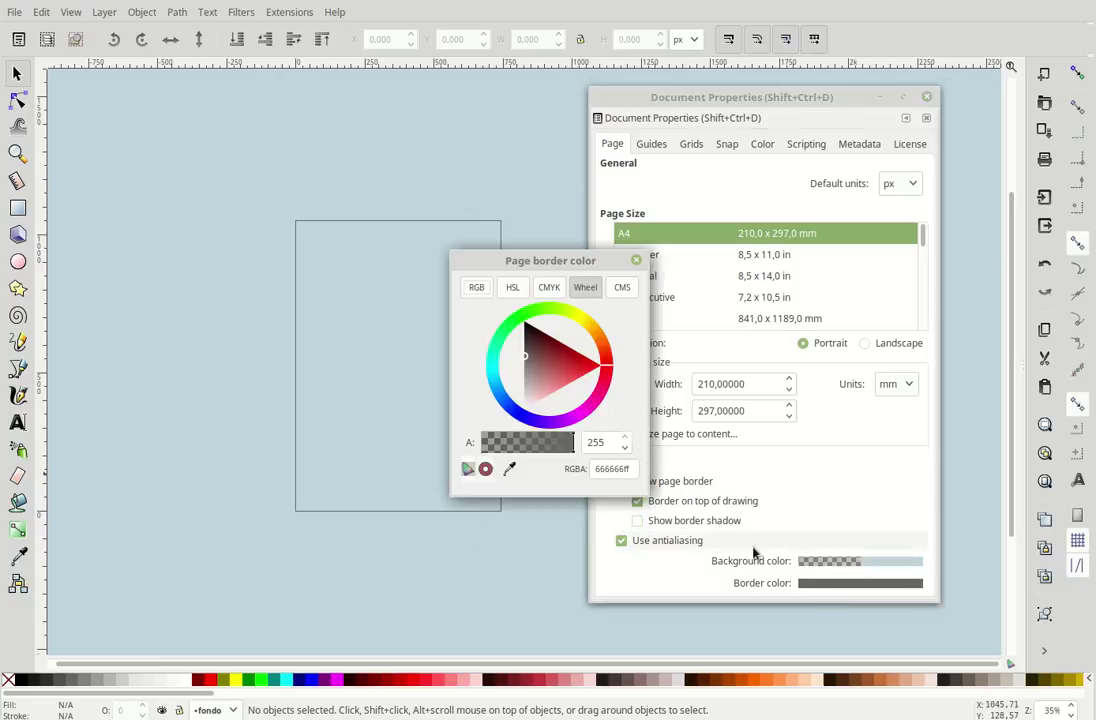
pyautogui.moveTo(528, 357); pyautogui.dragTo(735, 357)
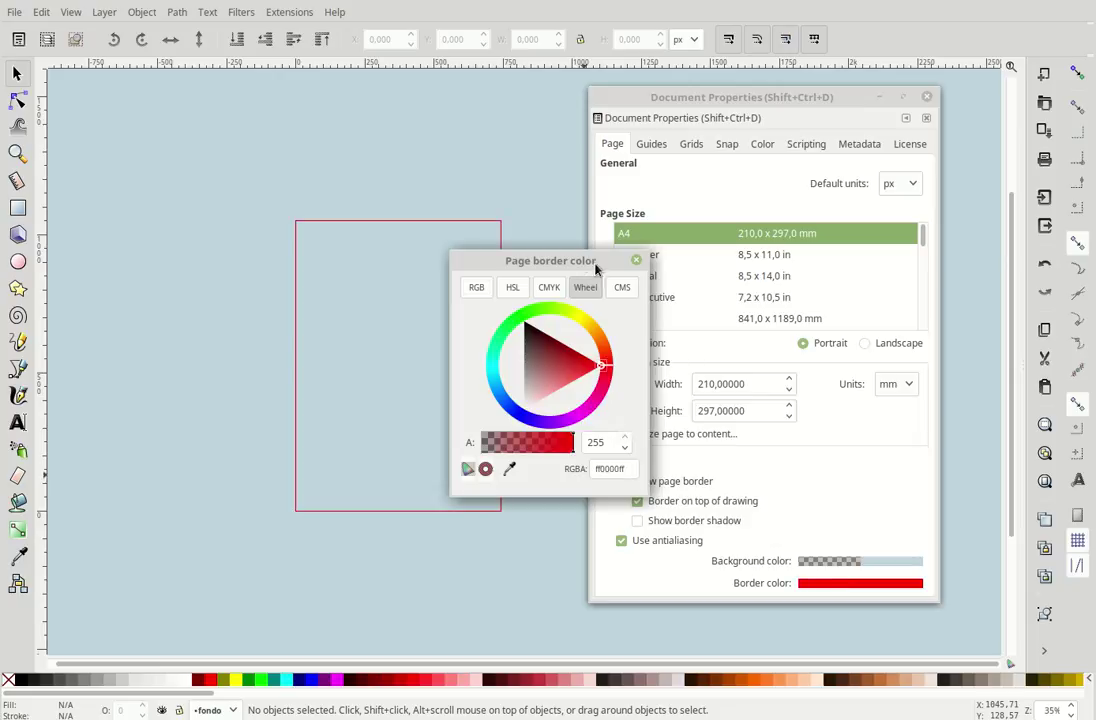
pyautogui.moveTo(550, 260); pyautogui.dragTo(571, 260)
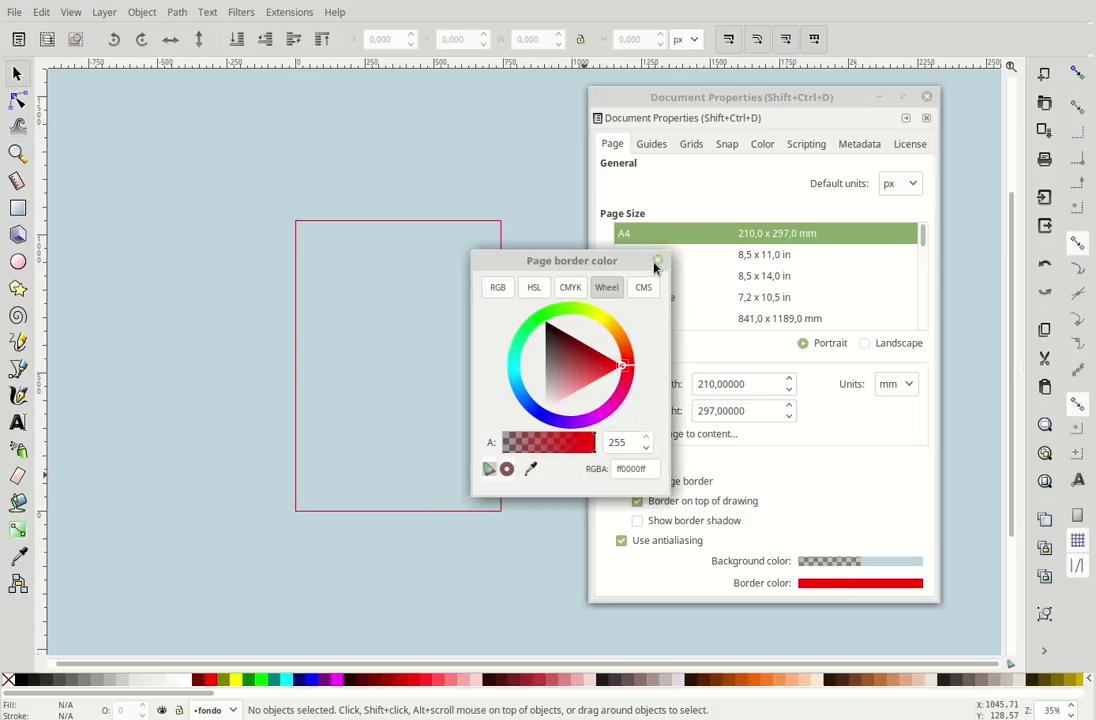
pyautogui.click(658, 261)
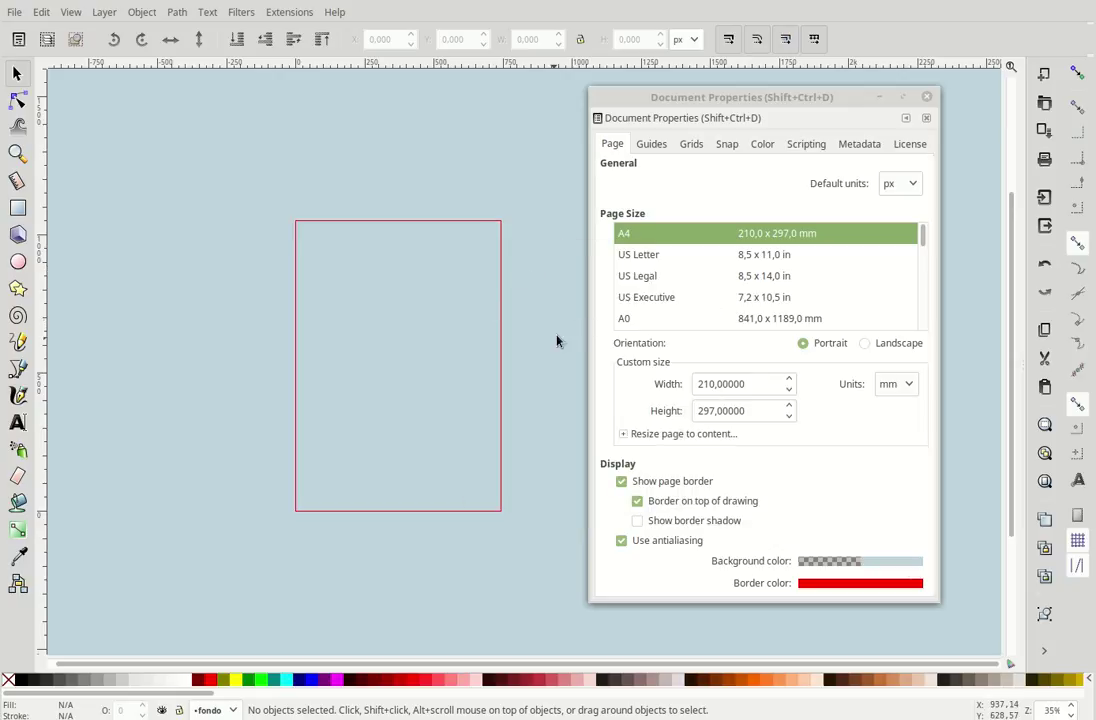
pyautogui.scroll(1, 535, 355)
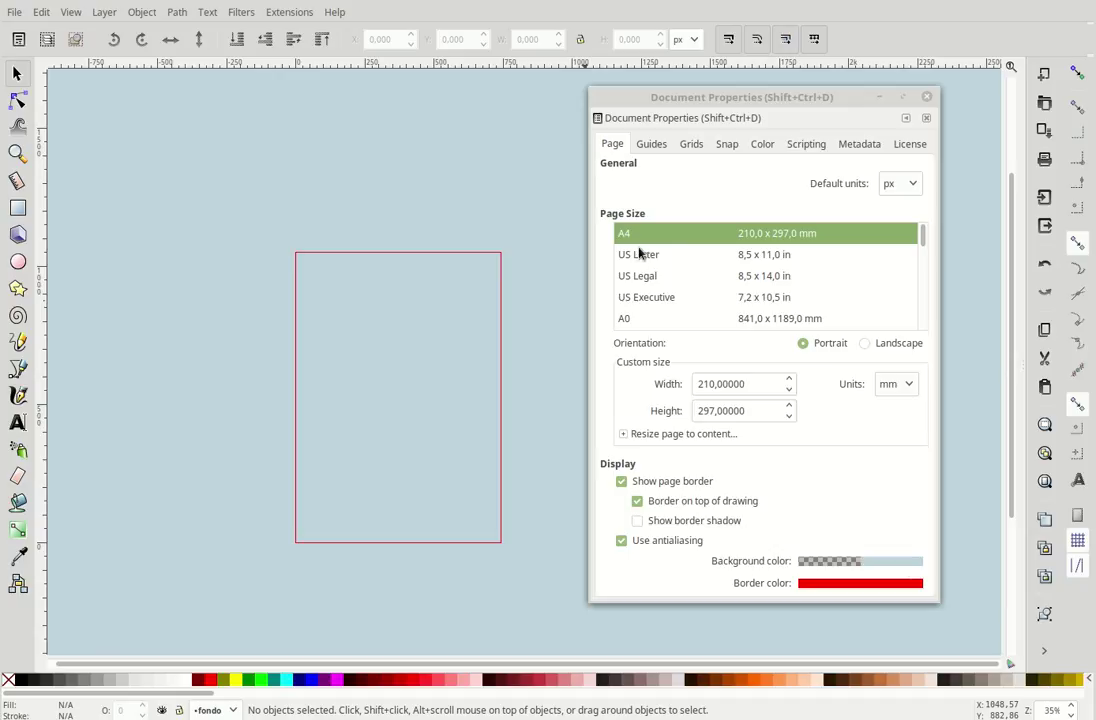
pyautogui.click(646, 257)
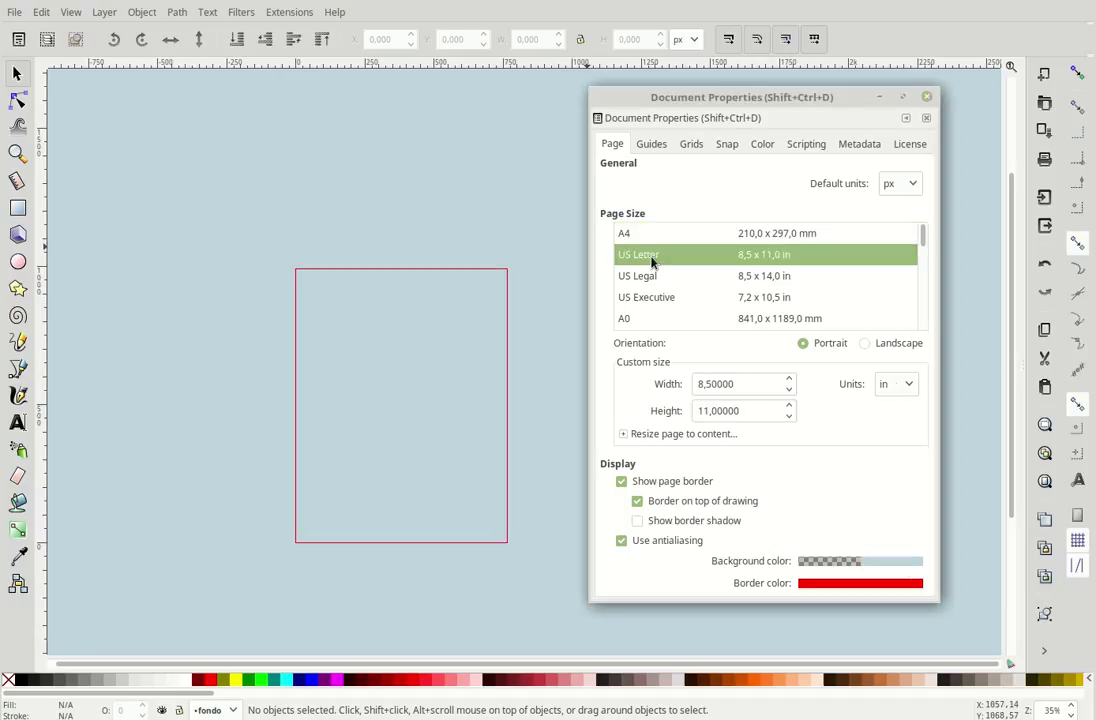
pyautogui.click(664, 233)
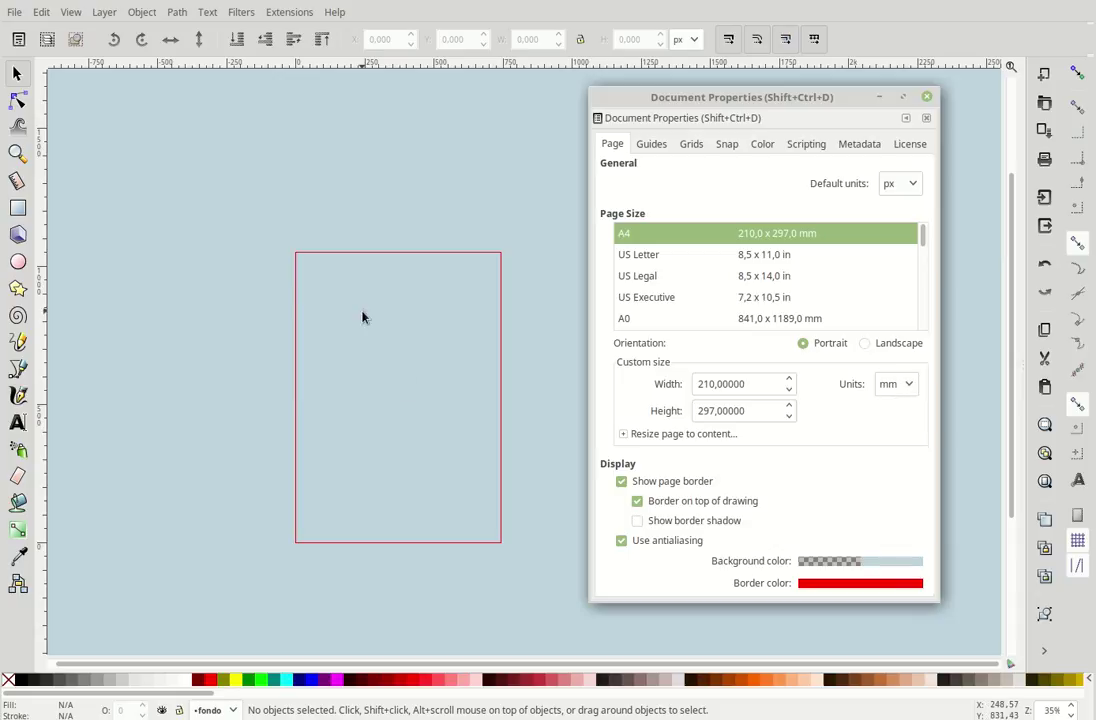
# Switch page size units to px and enter width 750 and height 1000.
pyautogui.click(917, 388)
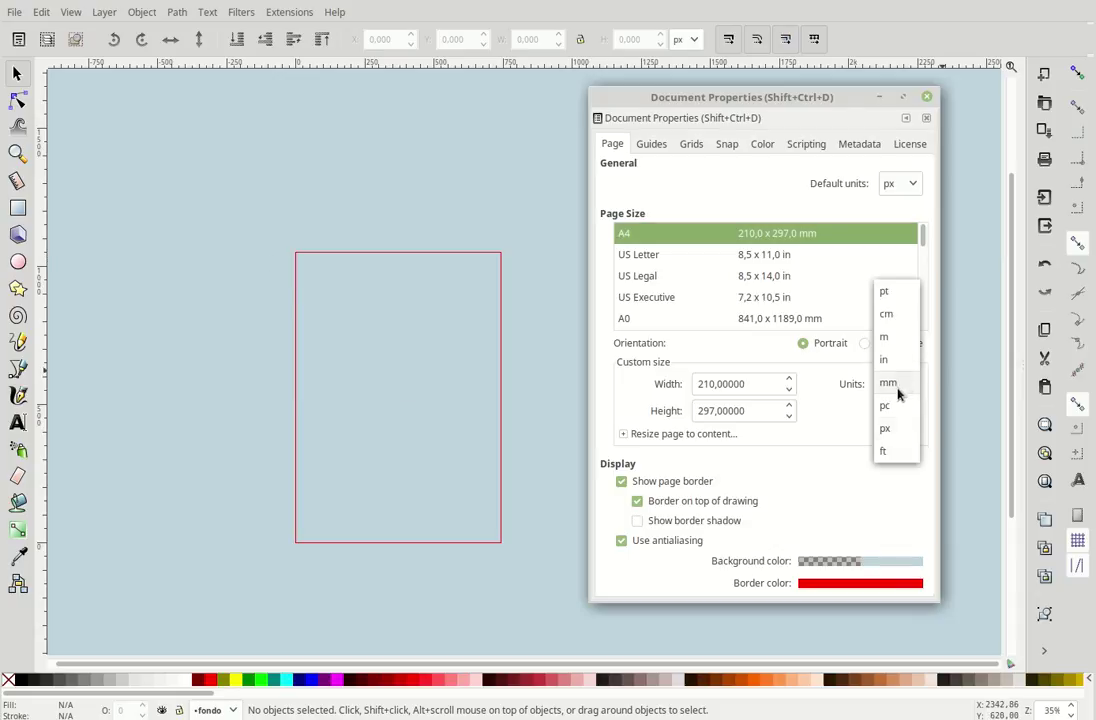
pyautogui.press('Escape')
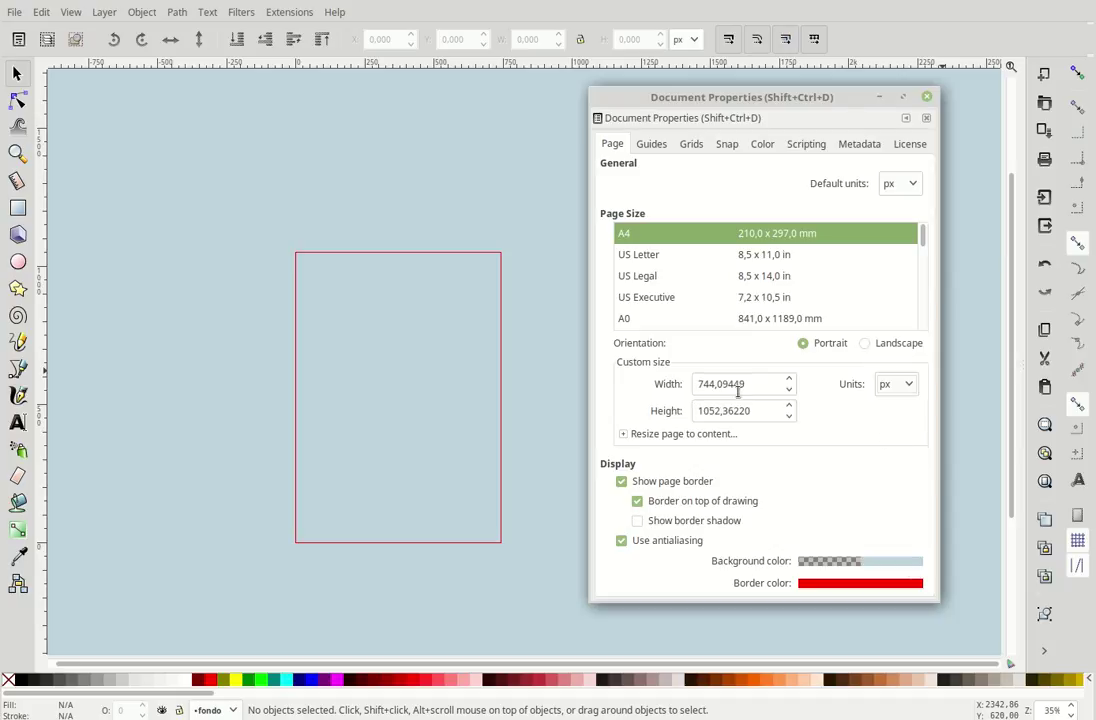
pyautogui.tripleClick(757, 384)
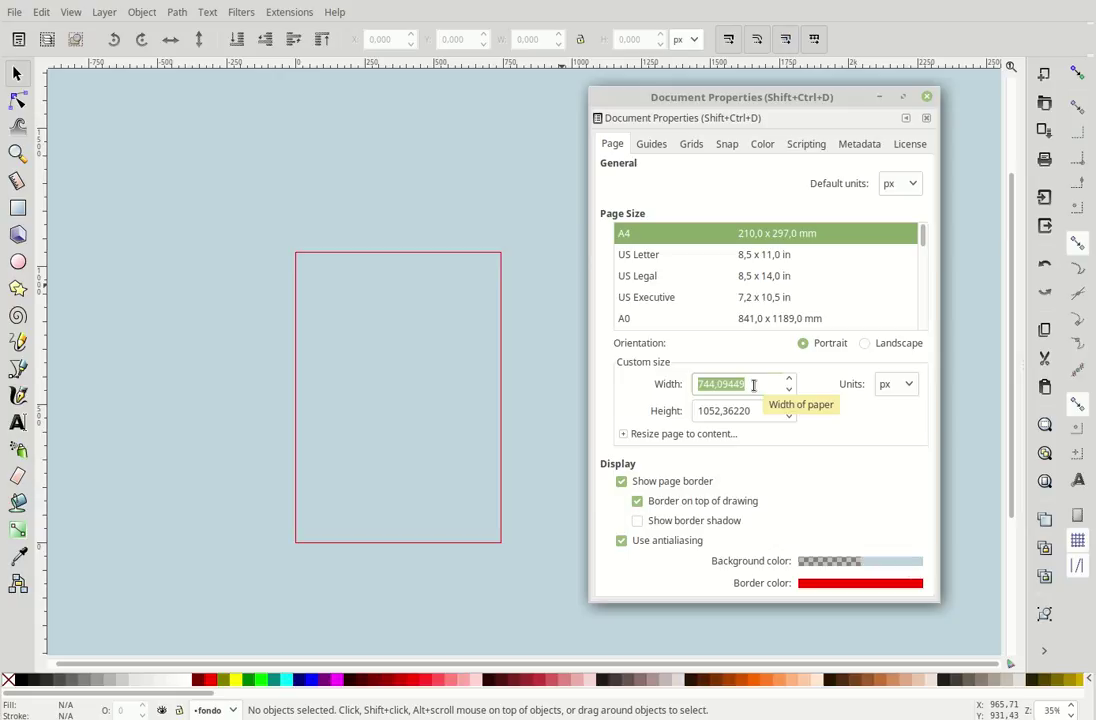
pyautogui.write('750')
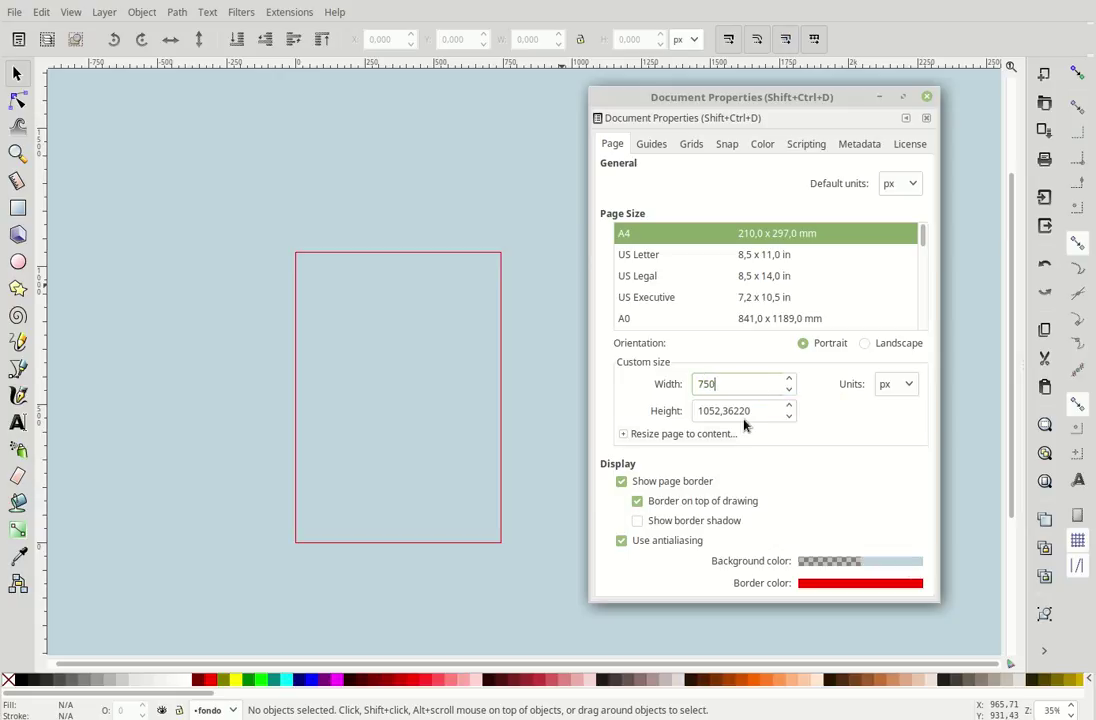
pyautogui.press('Tab')
pyautogui.write('1')
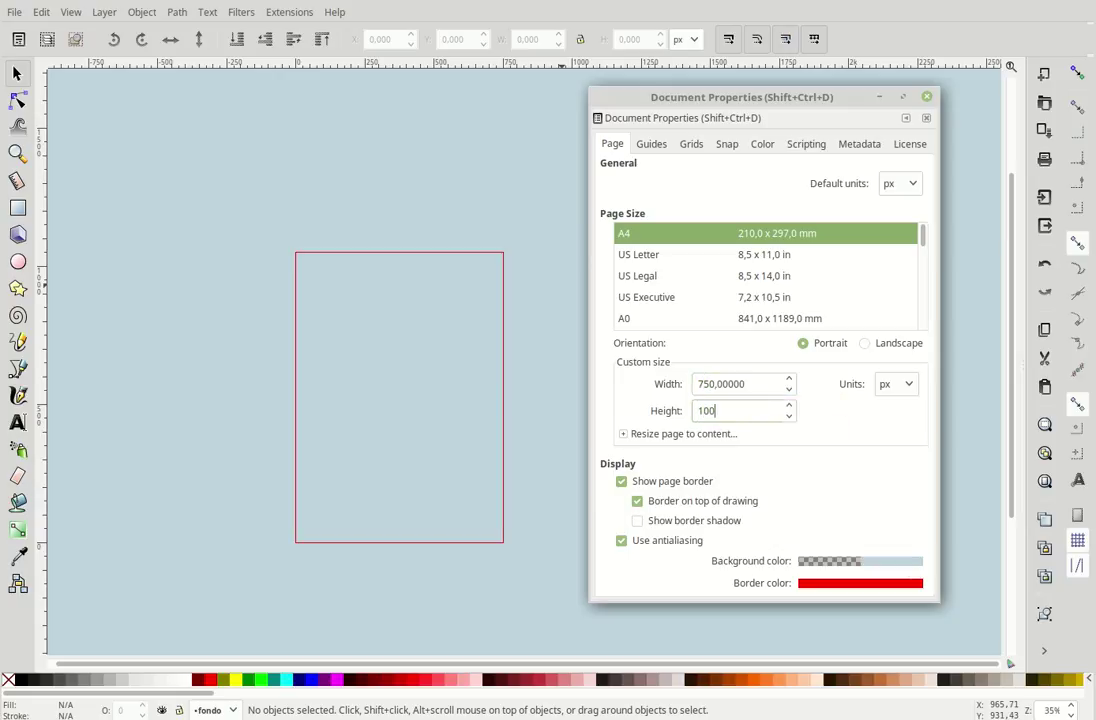
pyautogui.click(746, 384)
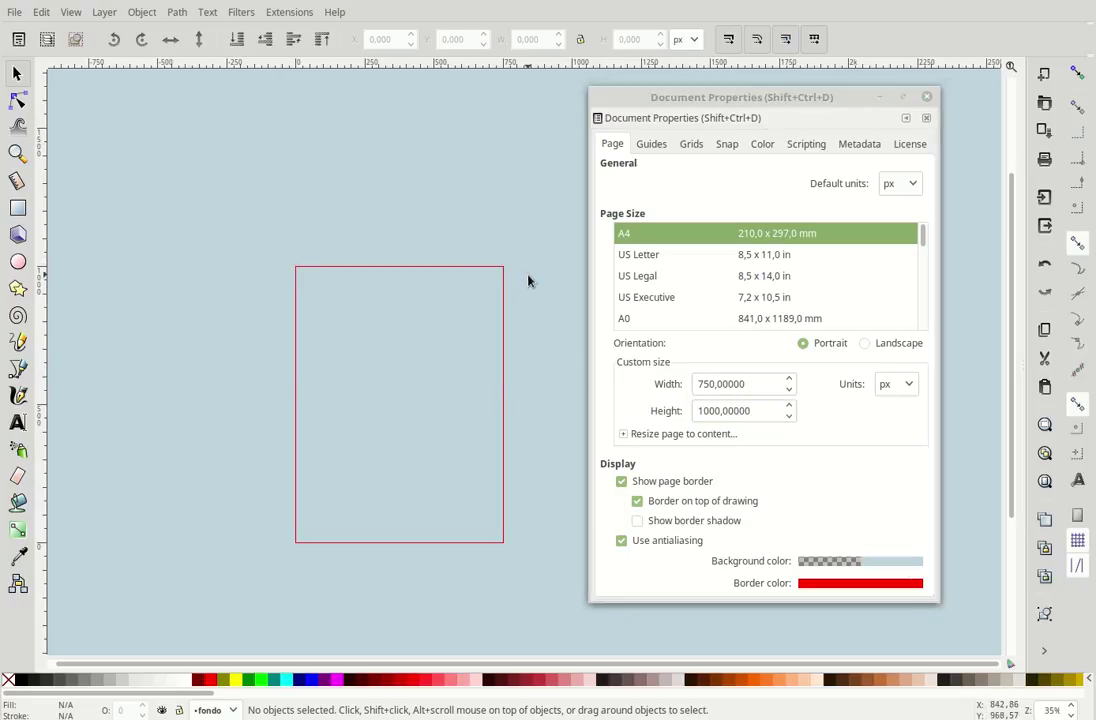
# Switch the page to landscape orientation, giving 1000 × 750 px, and move the dialog aside.
pyautogui.click(865, 344)
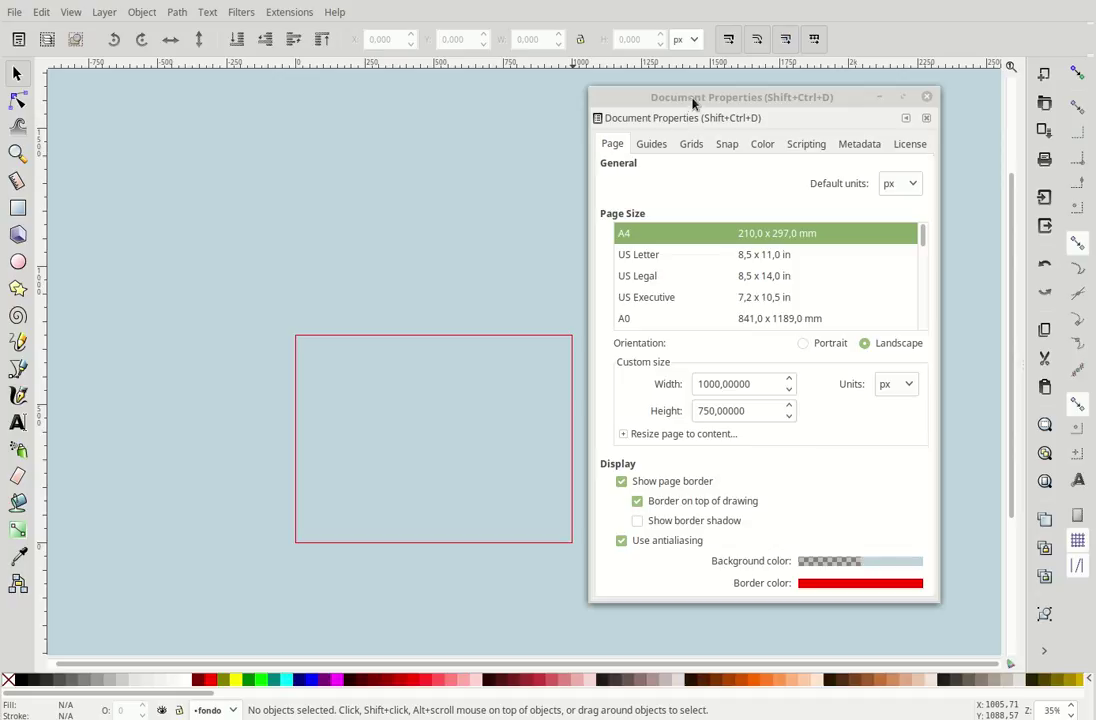
pyautogui.moveTo(695, 98); pyautogui.dragTo(727, 107)
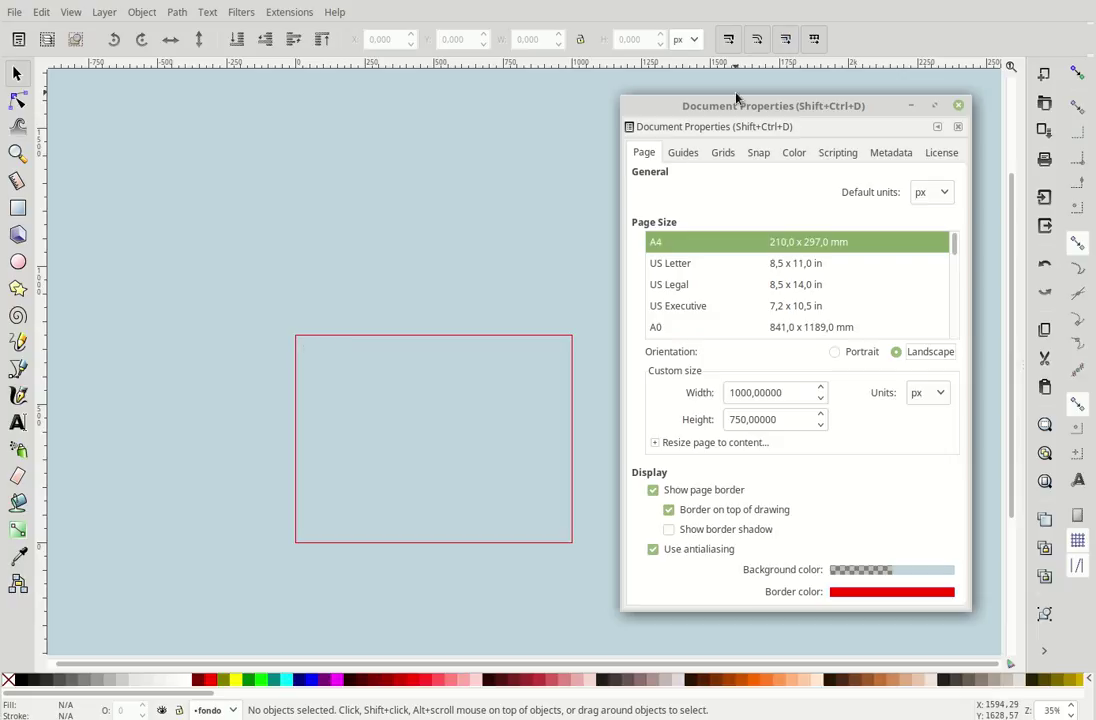
pyautogui.moveTo(736, 97); pyautogui.dragTo(748, 98)
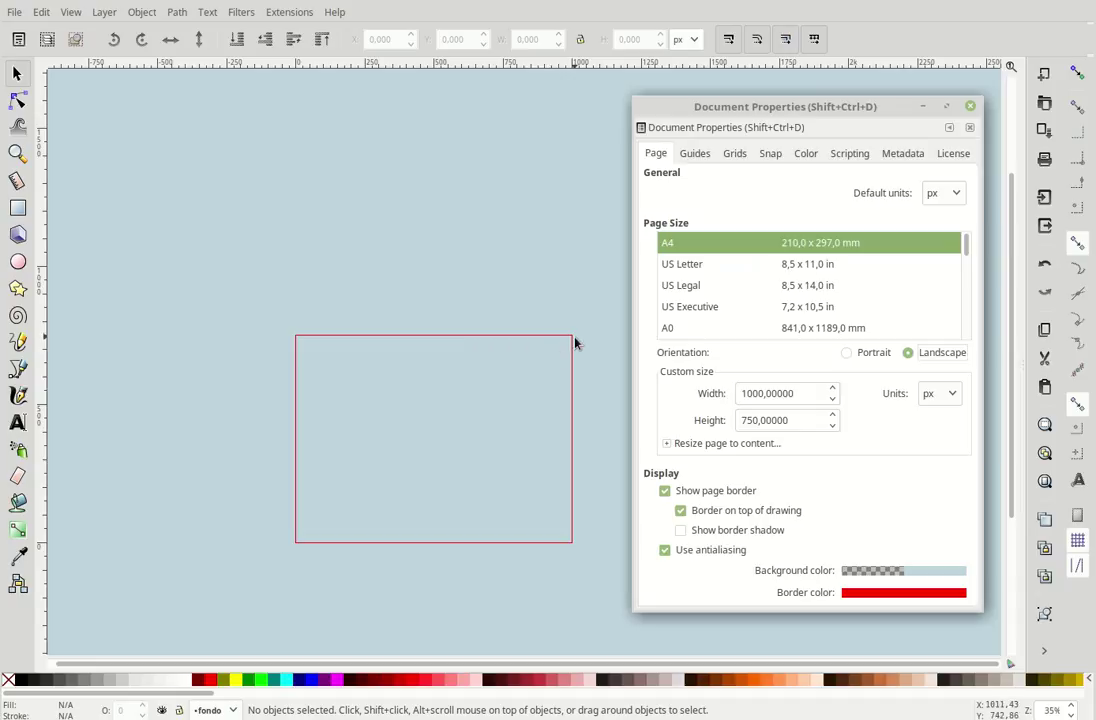